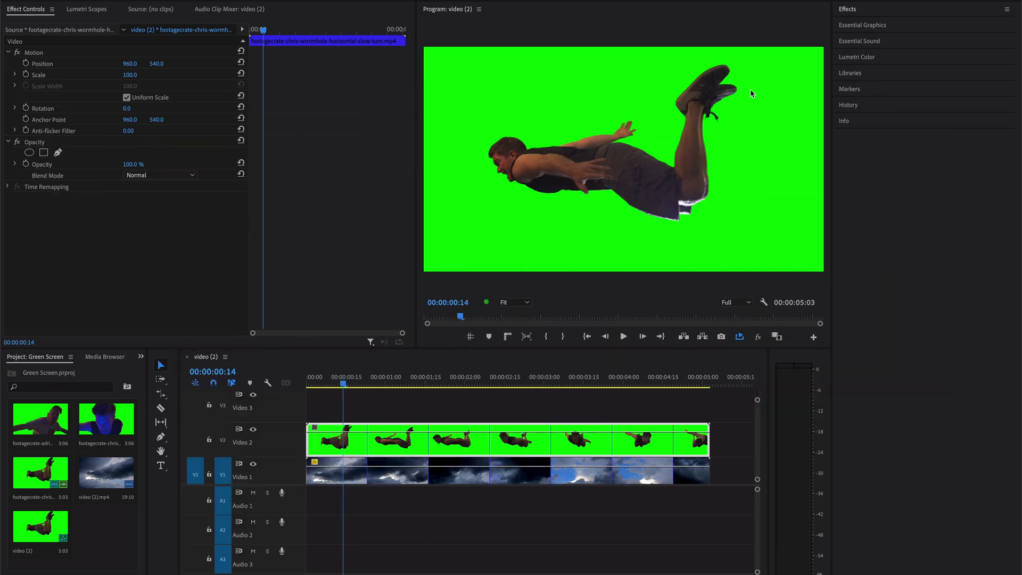
Apply Ultra Key from Video Effects > Keying to the skydiver clip on Video 2
click(848, 11)
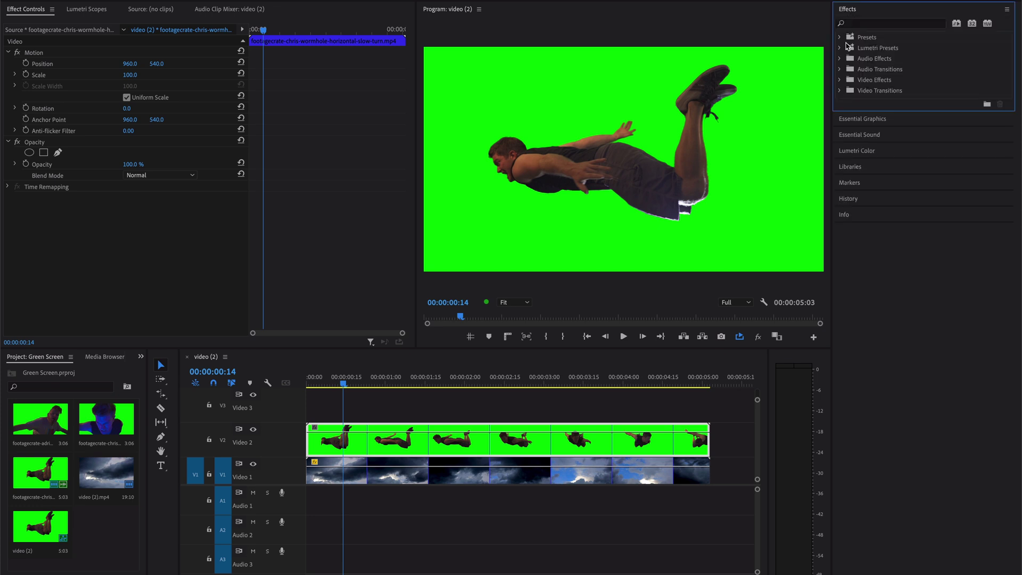
click(841, 81)
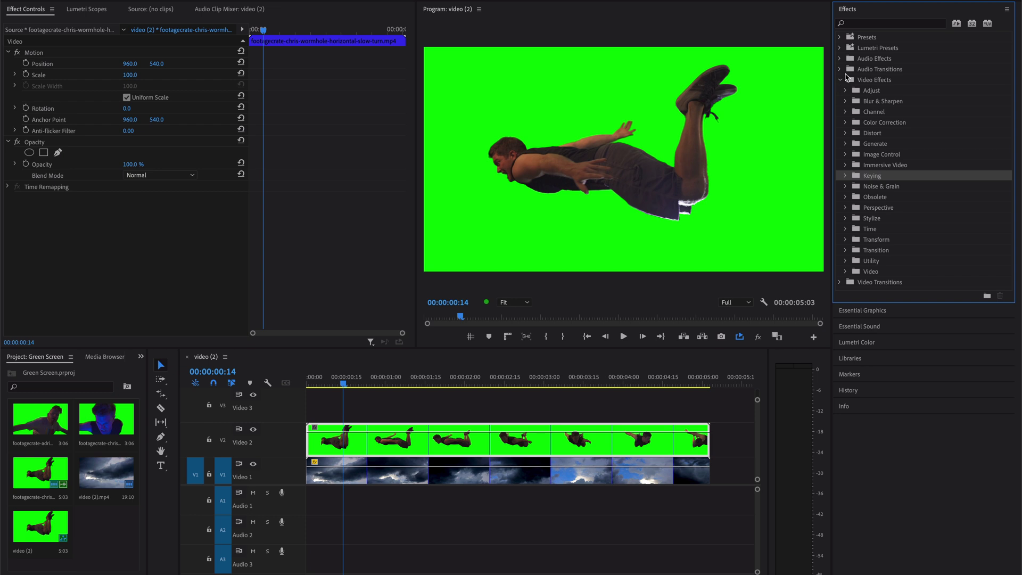
click(846, 176)
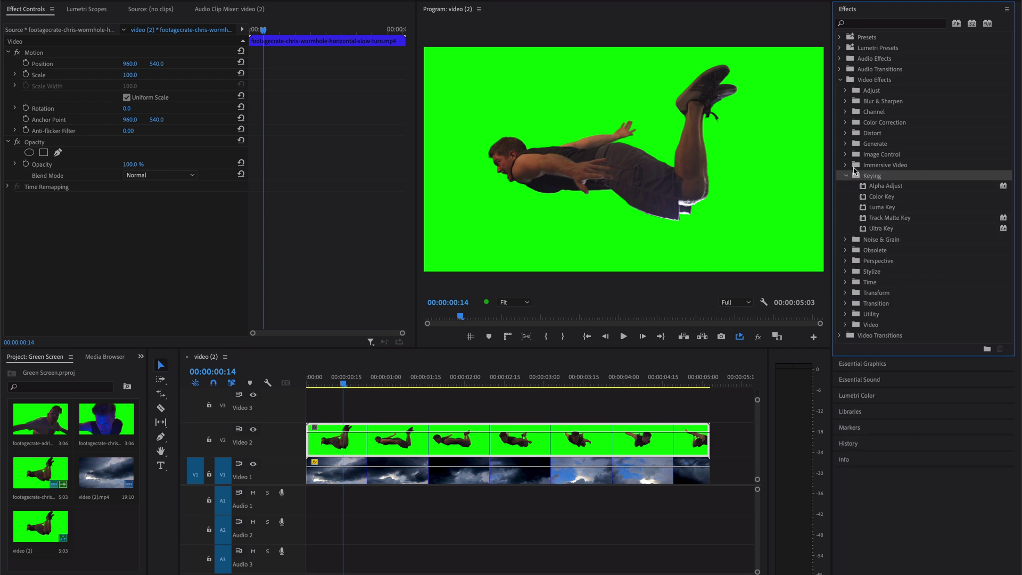
click(890, 230)
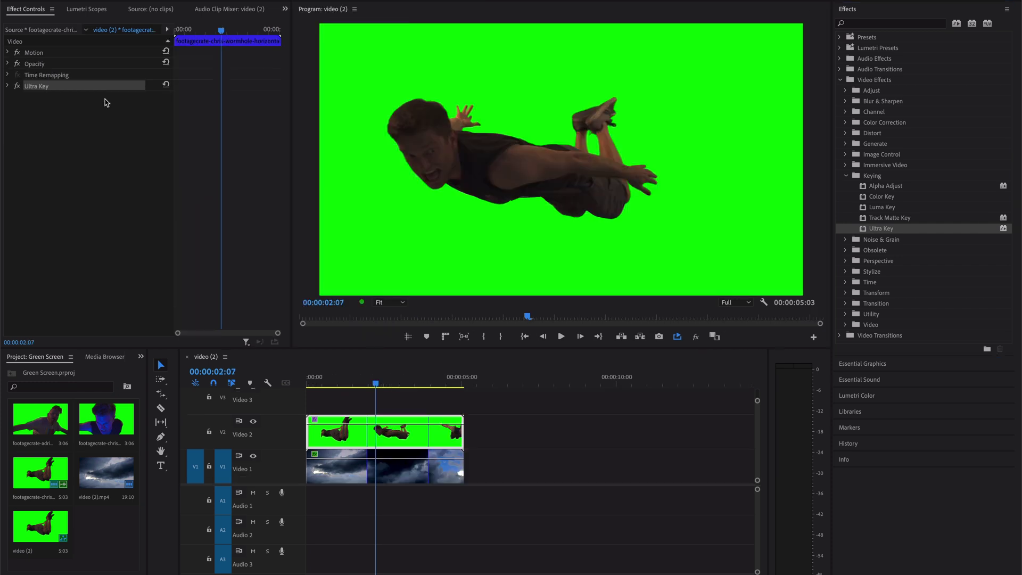
Expand Ultra Key and sample the green background as the Key Color with the eyedropper
click(9, 86)
click(9, 86)
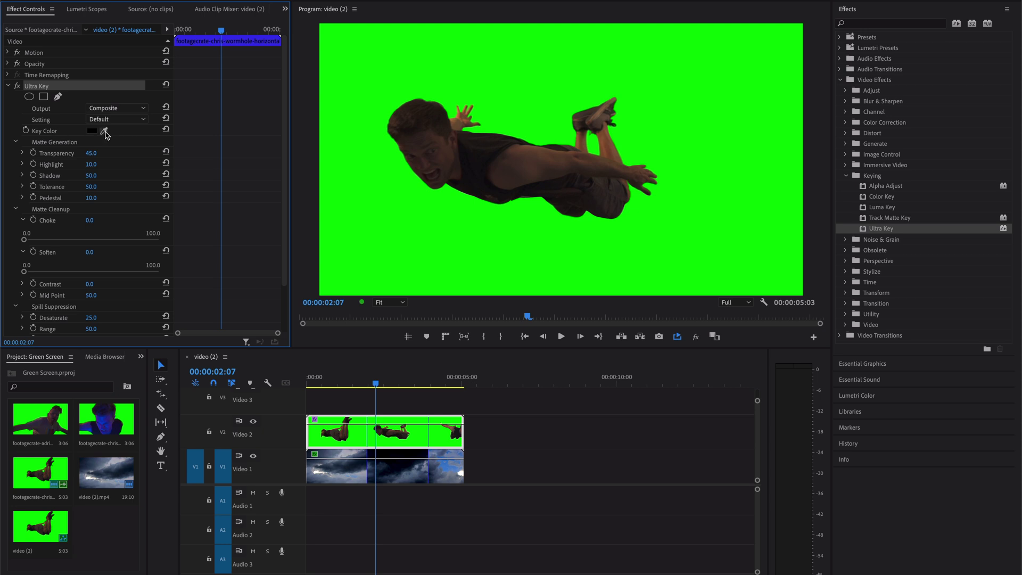
click(104, 132)
click(502, 93)
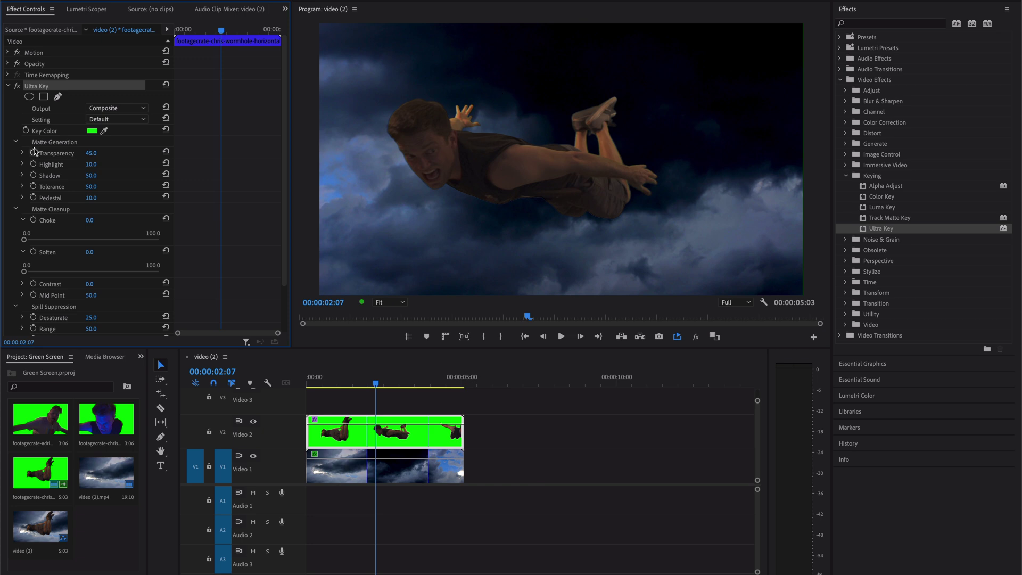
click(16, 144)
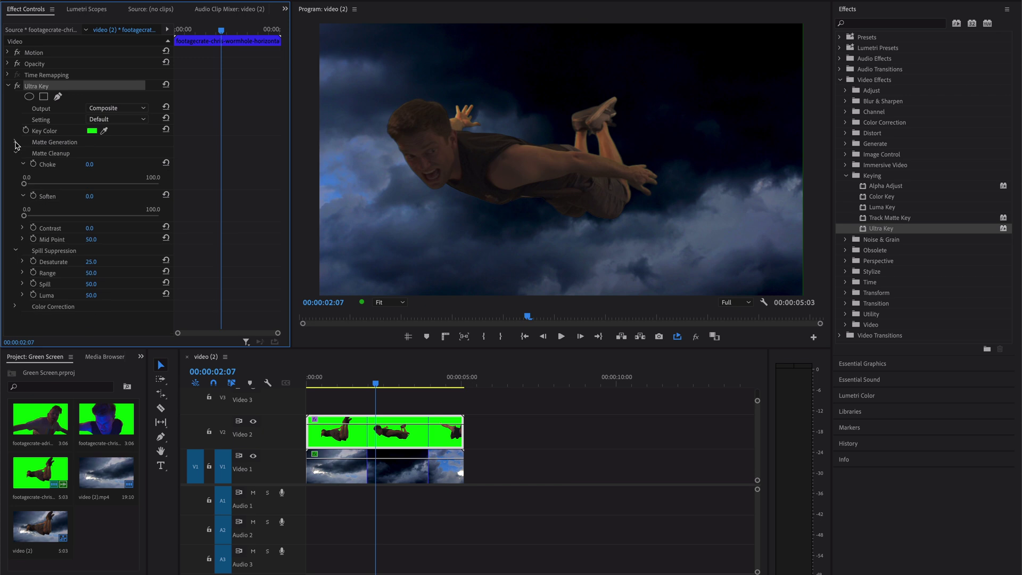
click(16, 143)
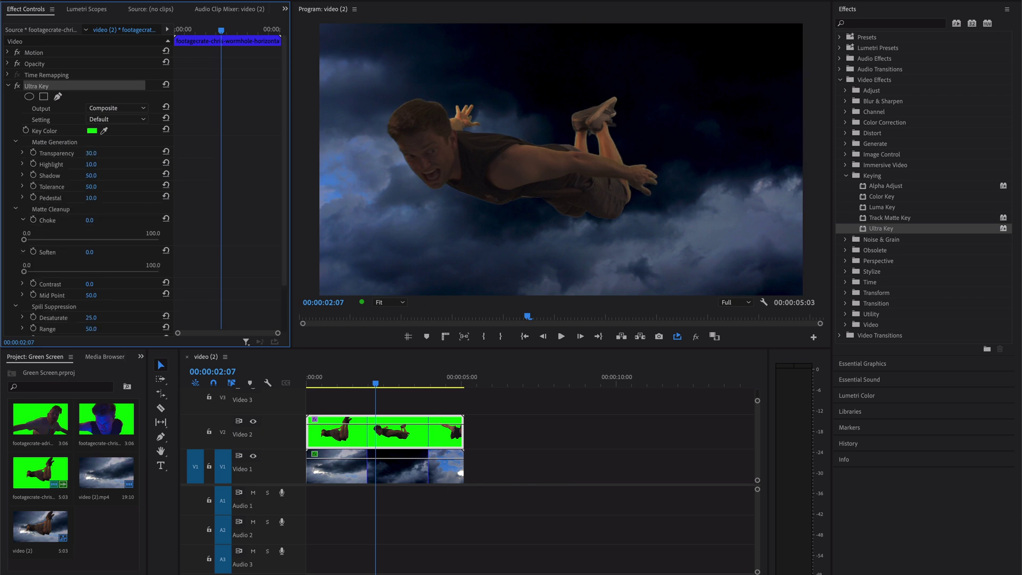
drag(92, 153, 125, 155)
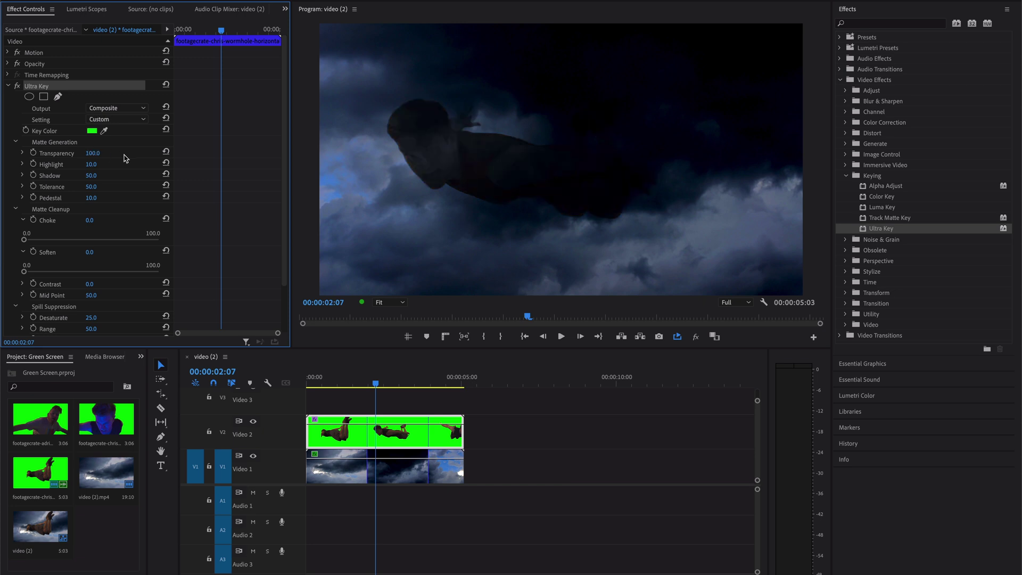
click(164, 153)
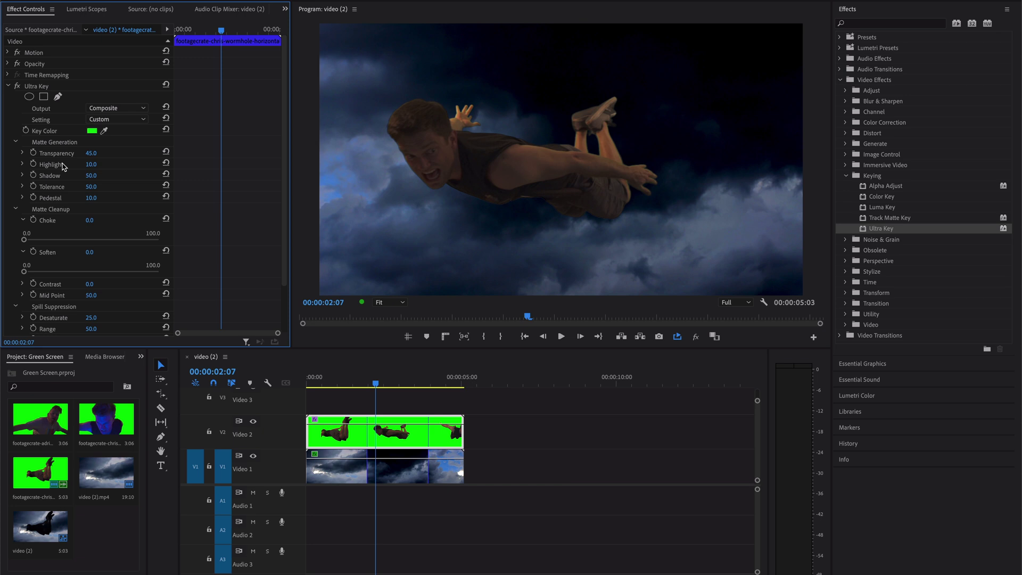
click(164, 164)
Refine the Ultra Key matte with a choke of 35 and a soften of 10
drag(90, 225, 99, 225)
drag(94, 220, 100, 220)
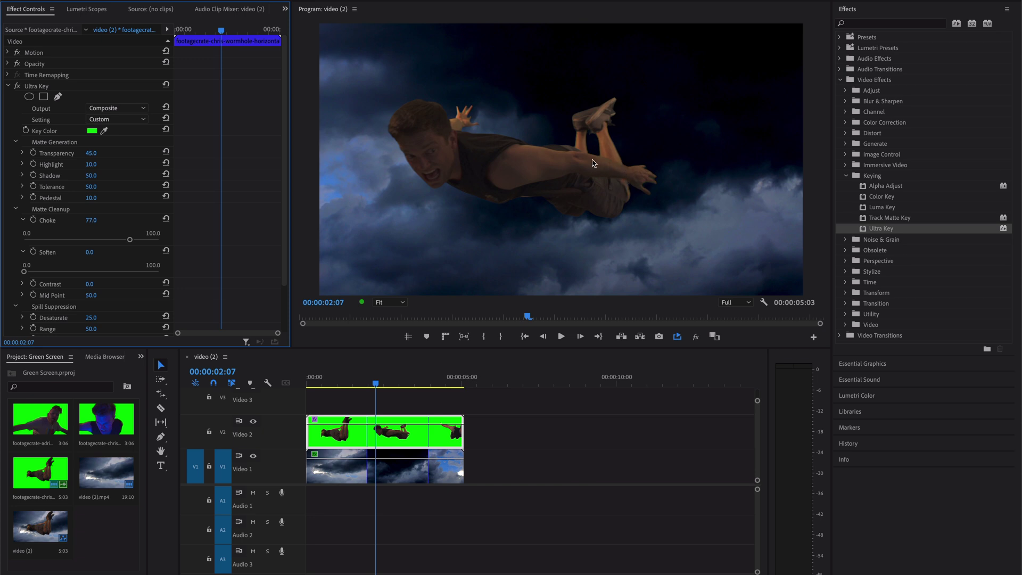
click(165, 222)
click(91, 220)
text(35)
key(Return)
click(93, 252)
text(10)
key(Return)
Render a preview from the sequence start and add Lumetri Color to the skydiver clip
drag(342, 382, 312, 381)
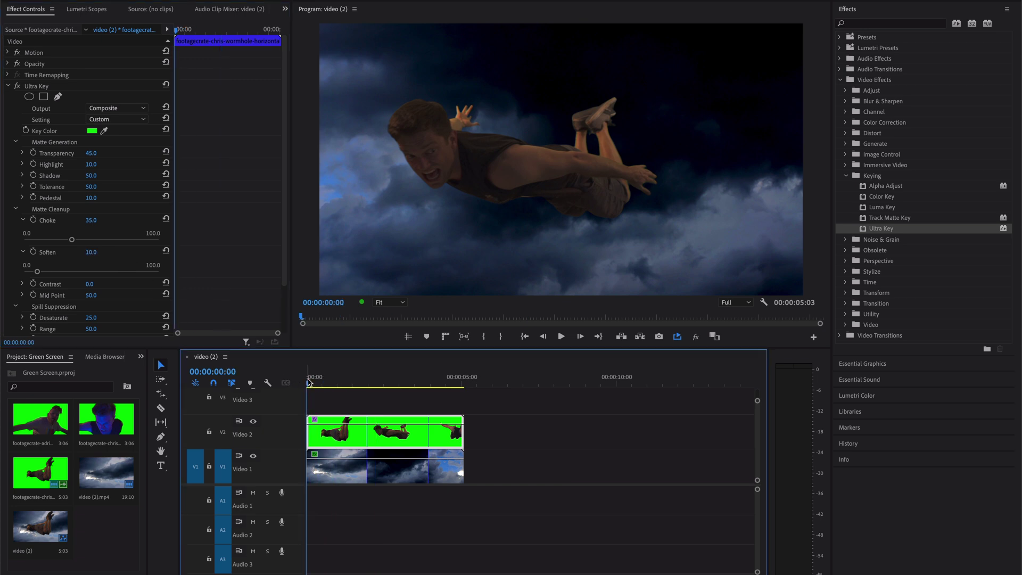
key(Return)
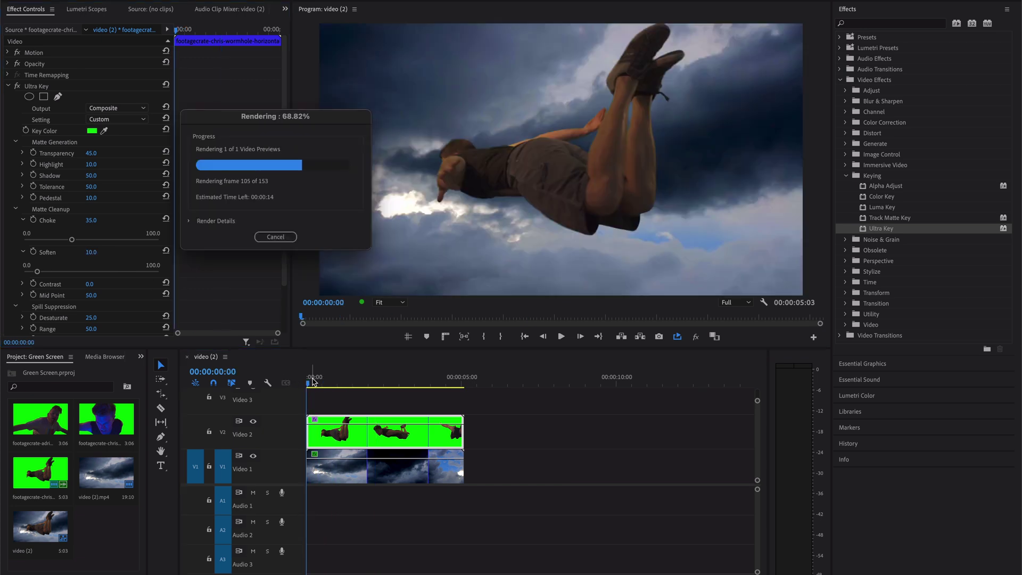
click(16, 208)
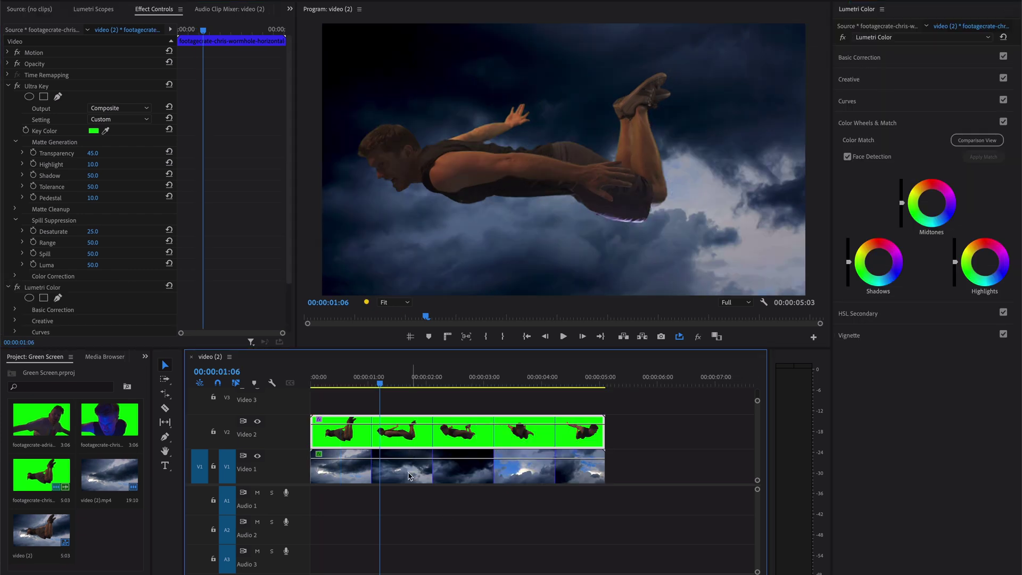
Select the V2 skydiver clip and turn on Lumetri's Comparison View
click(410, 476)
click(420, 432)
click(405, 477)
click(408, 431)
click(968, 141)
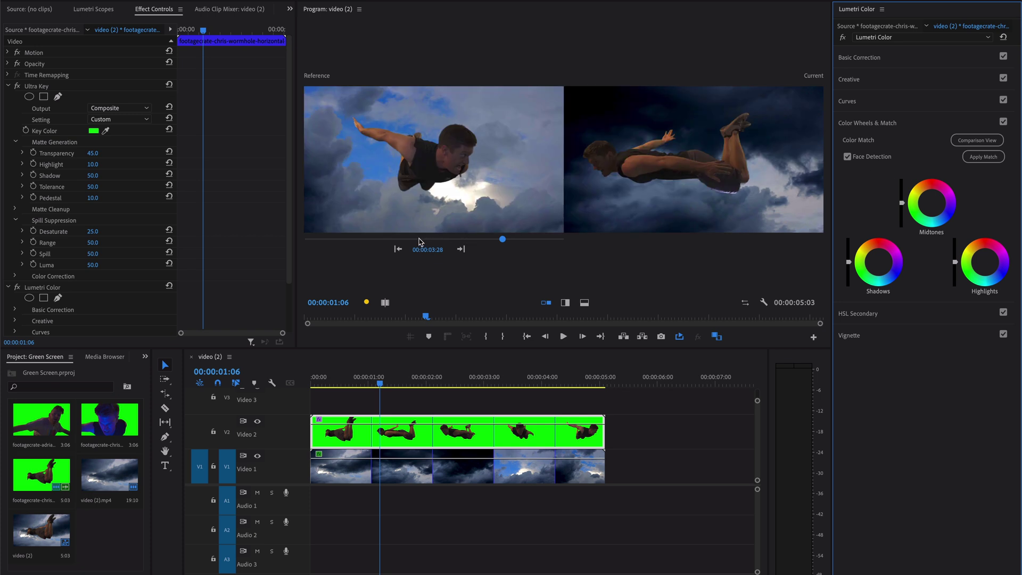
Use reference frame 00:00:00:10, apply Color Match, and exit Comparison View
click(367, 240)
click(324, 240)
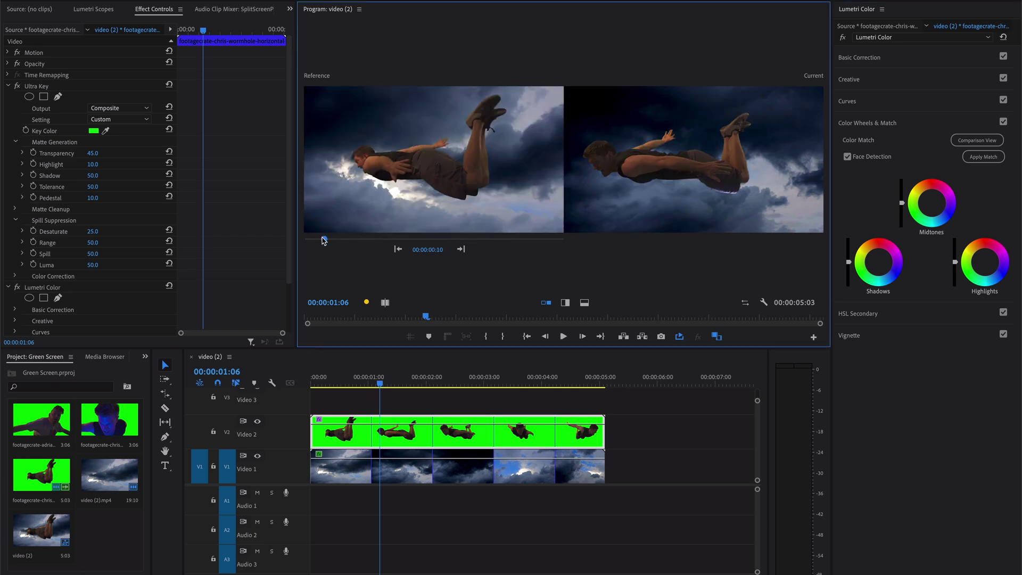
drag(338, 434, 357, 441)
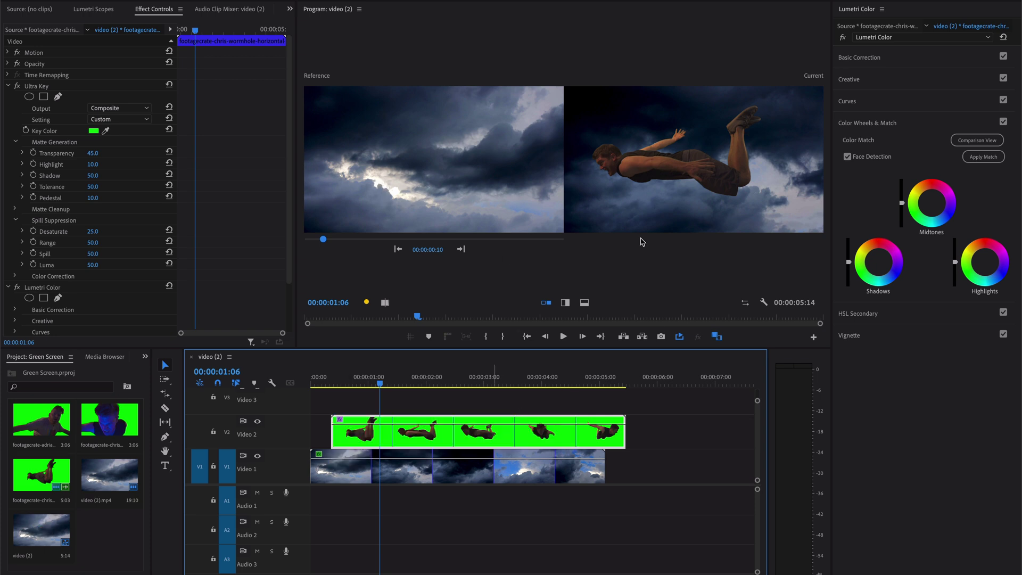
click(981, 160)
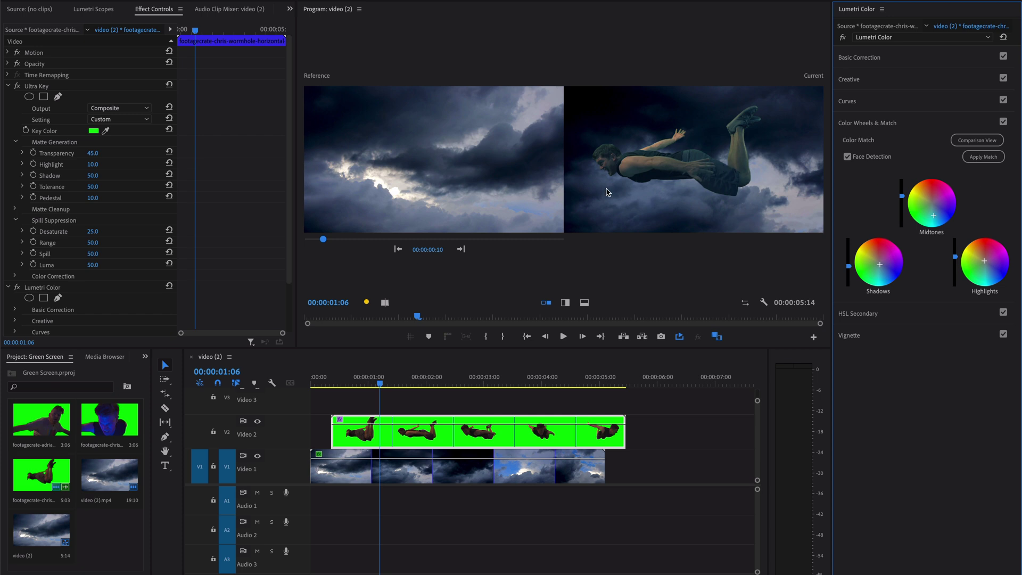
drag(478, 437, 416, 436)
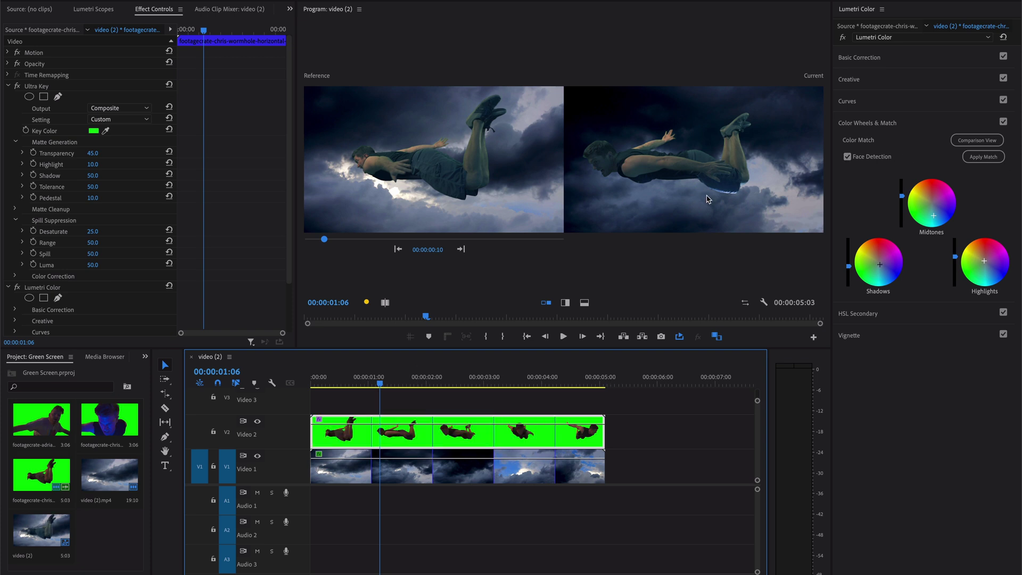
click(987, 142)
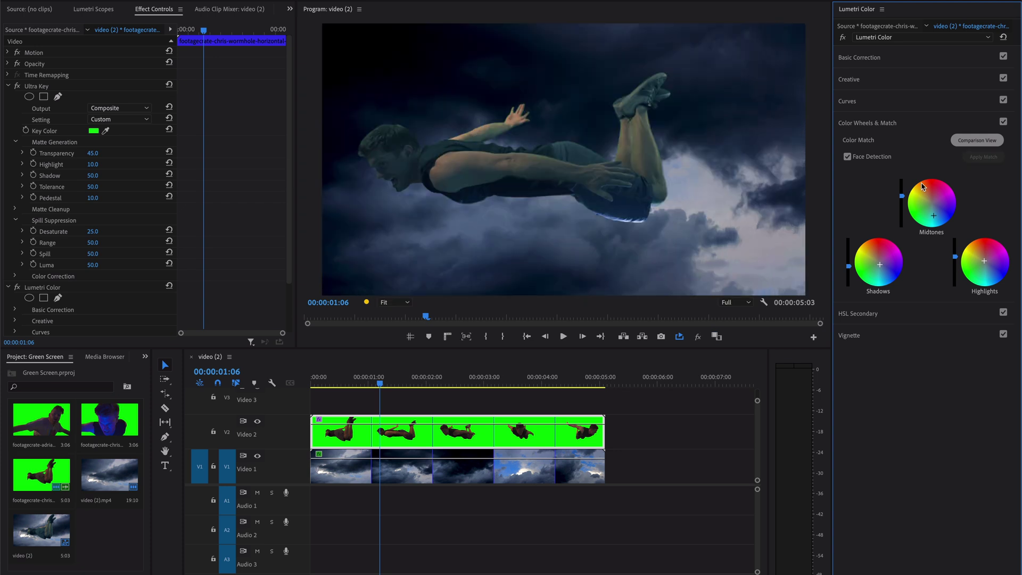
Auto-correct the skydiver in Basic Correction, lower the exposure slightly, and render a preview
click(865, 60)
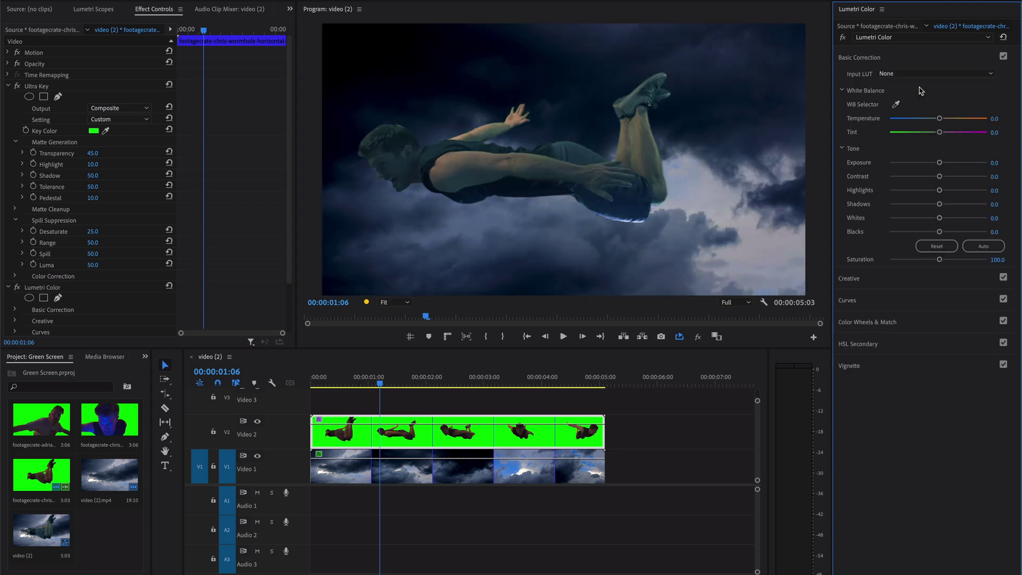
click(982, 248)
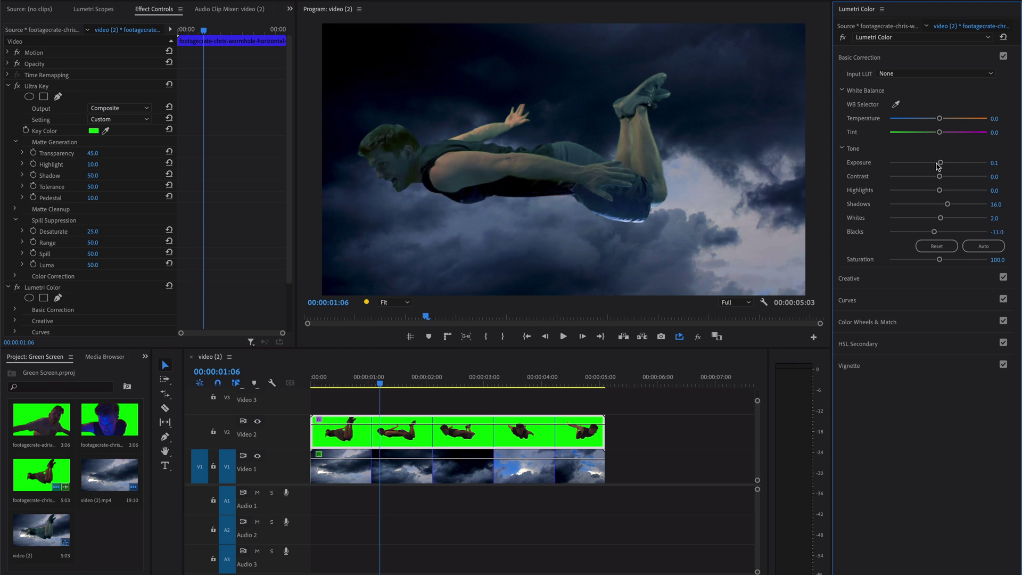
mouse_move(941, 163)
mouse_down()
mouse_move(926, 181)
mouse_move(932, 219)
mouse_up()
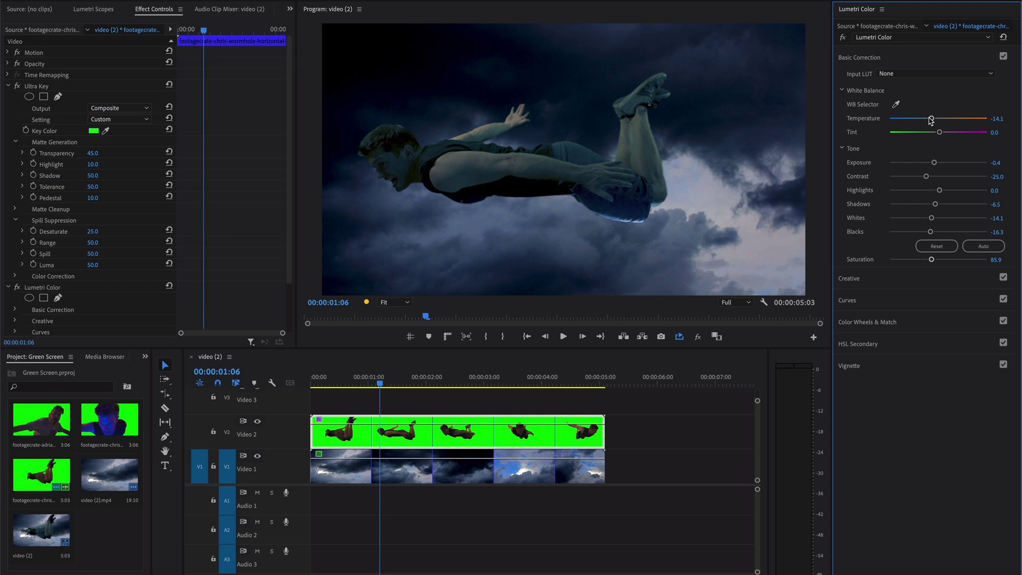
key(Return)
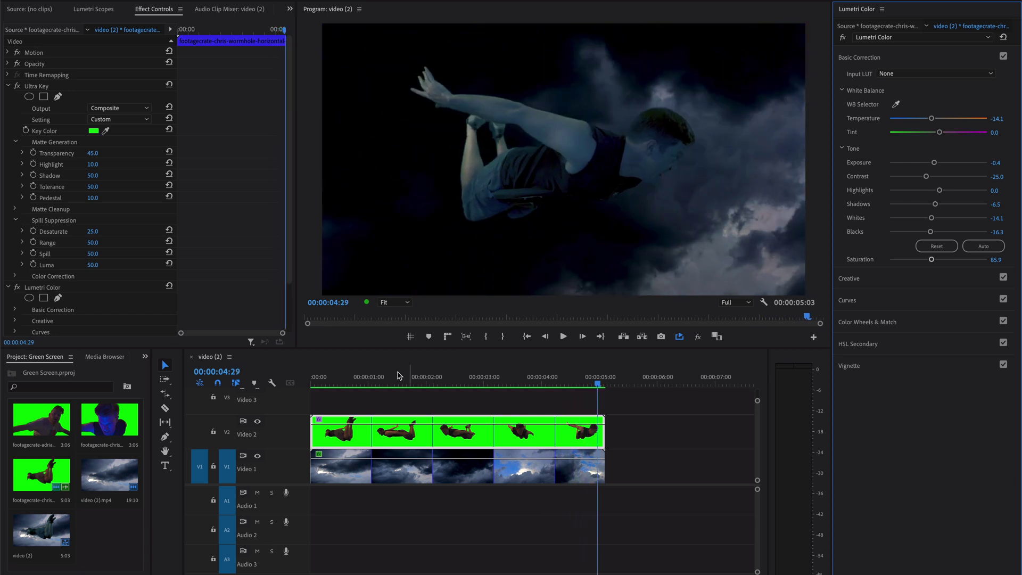
click(346, 383)
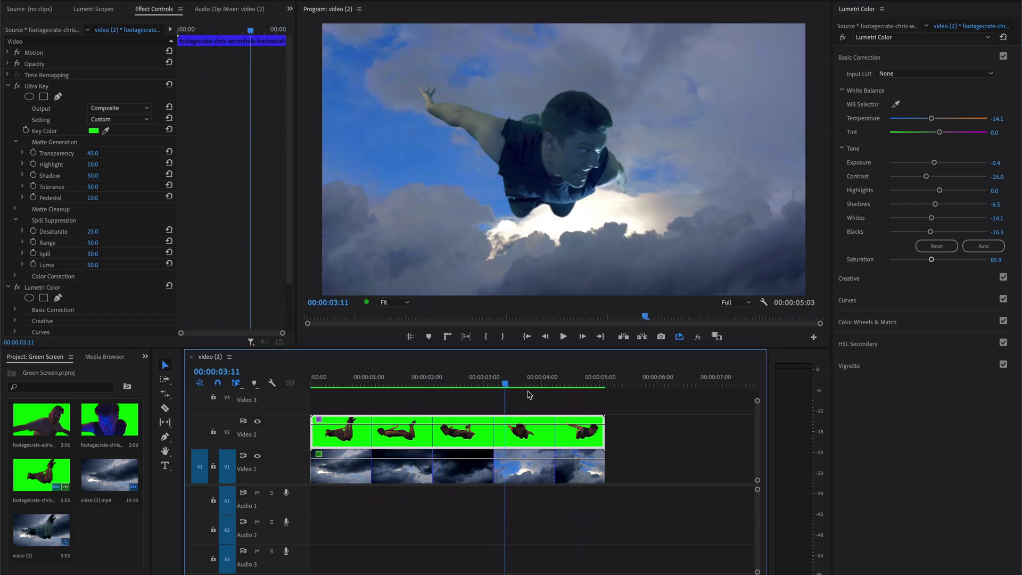
mouse_move(346, 382)
mouse_down()
mouse_move(469, 393)
mouse_move(381, 400)
mouse_up()
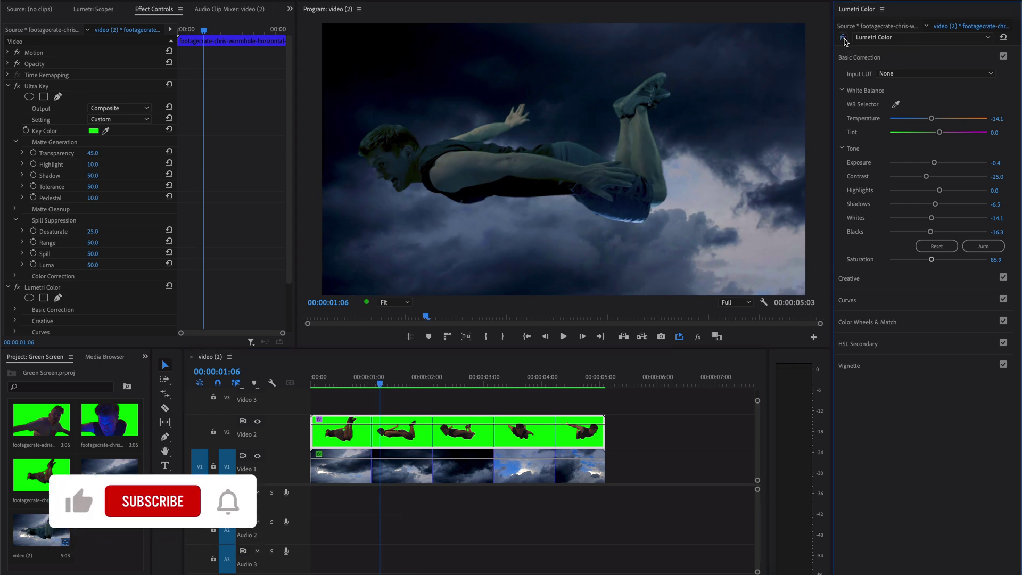
click(844, 39)
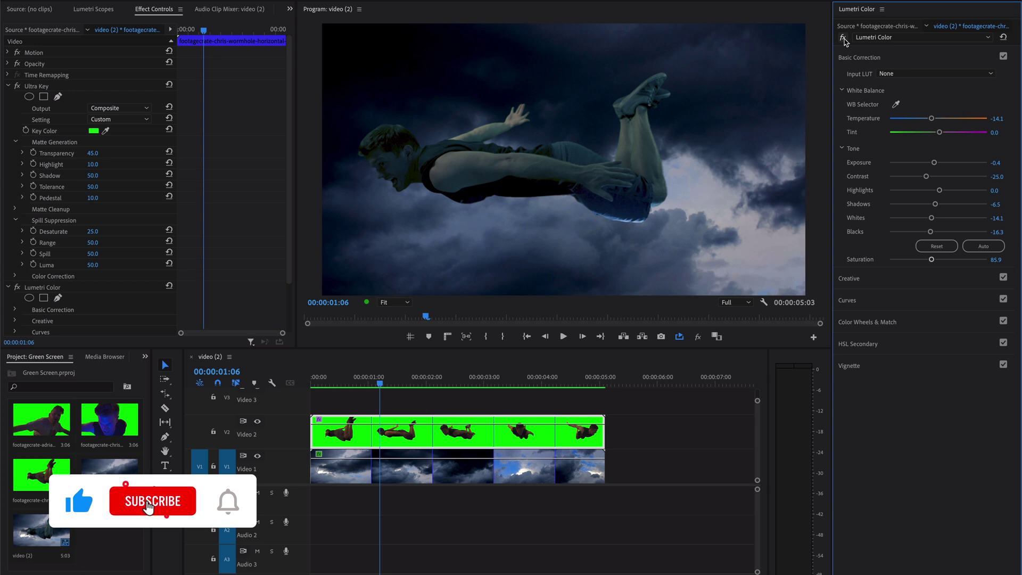
click(845, 38)
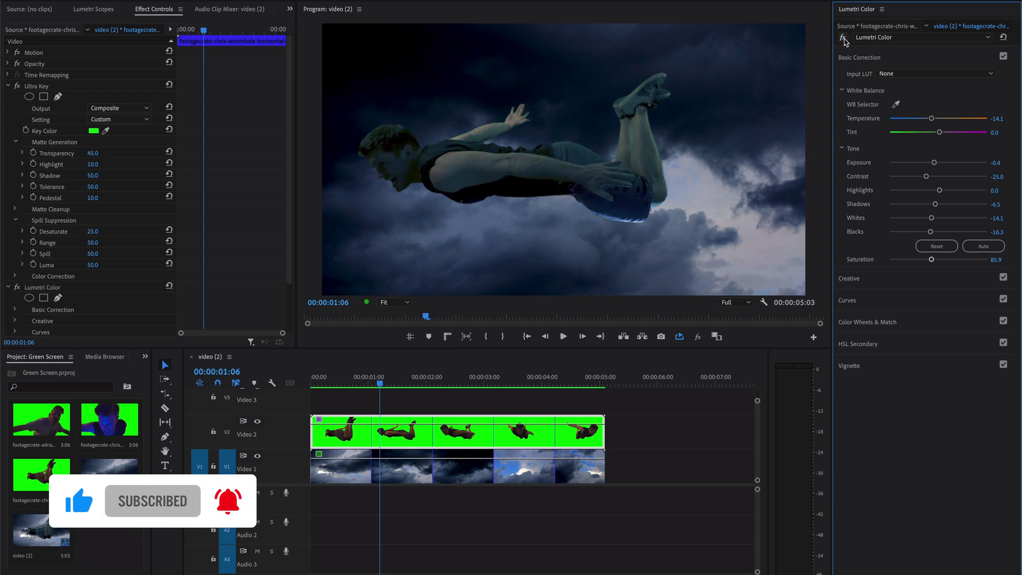